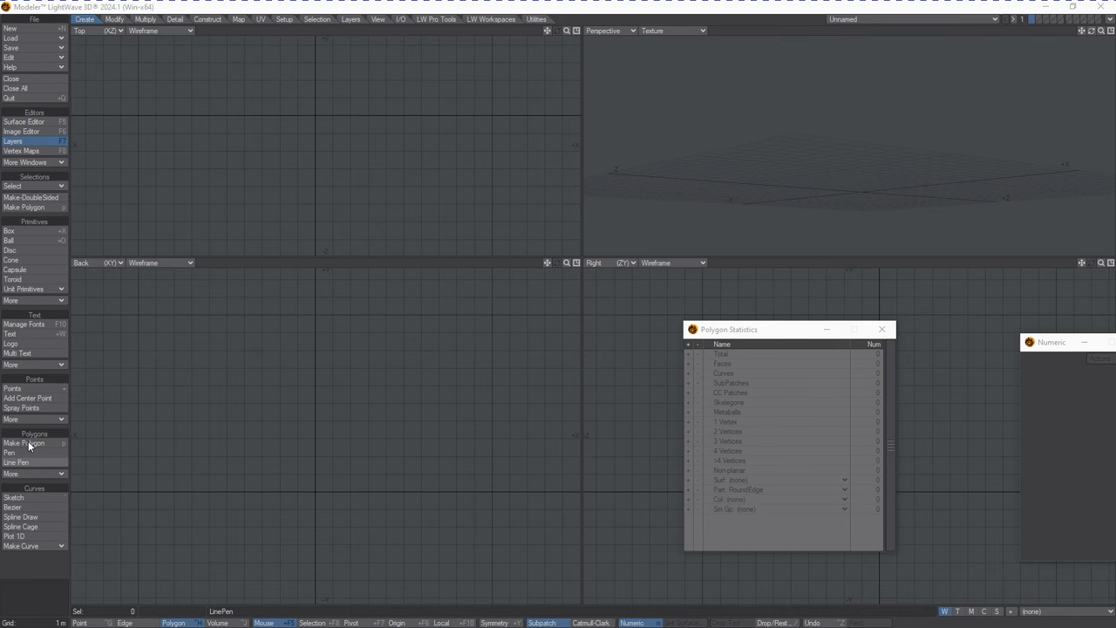
Step: Place eight separate points in the Back view with the Points tool, outlining an irregular closed shape with a pointed lower corner
left_click(39, 389)
left_click(257, 412)
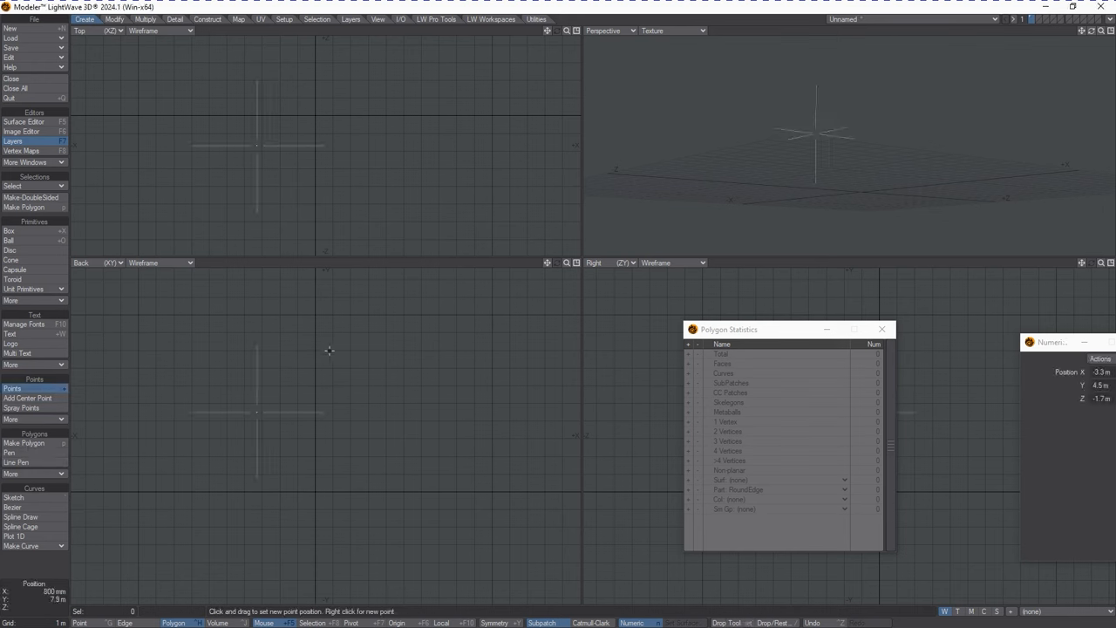
key("space")
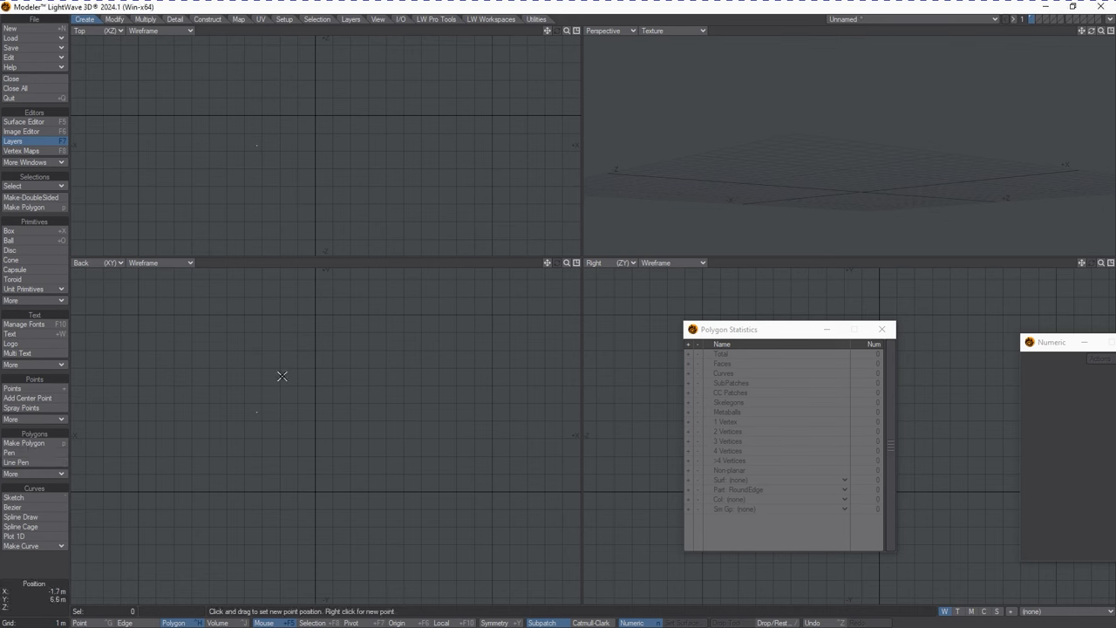
left_click(35, 389)
left_click(294, 381)
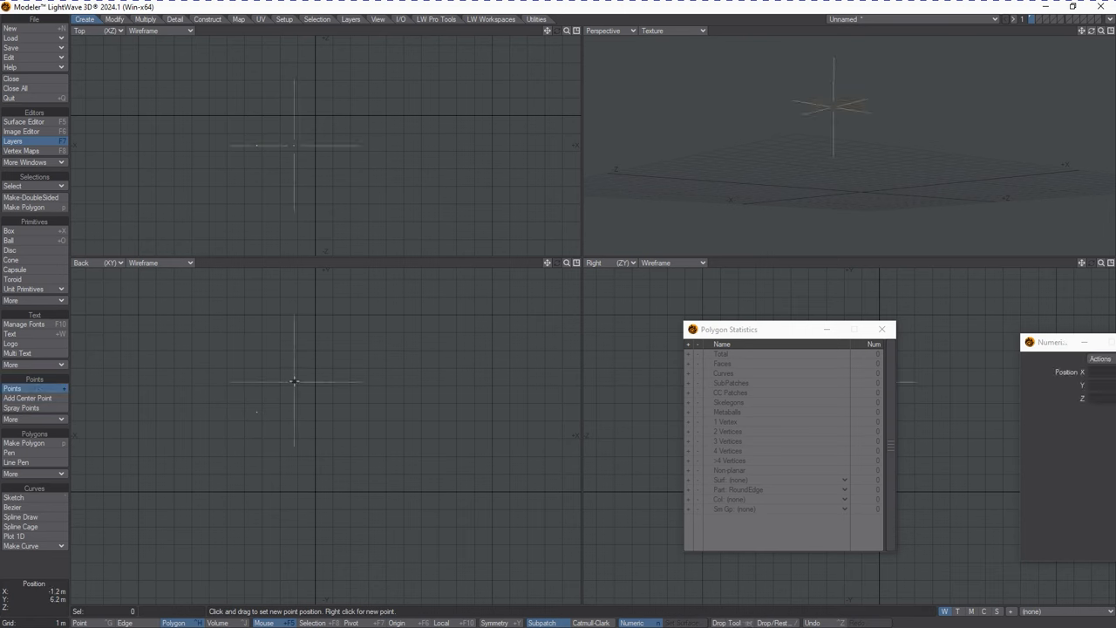
right_click(383, 381)
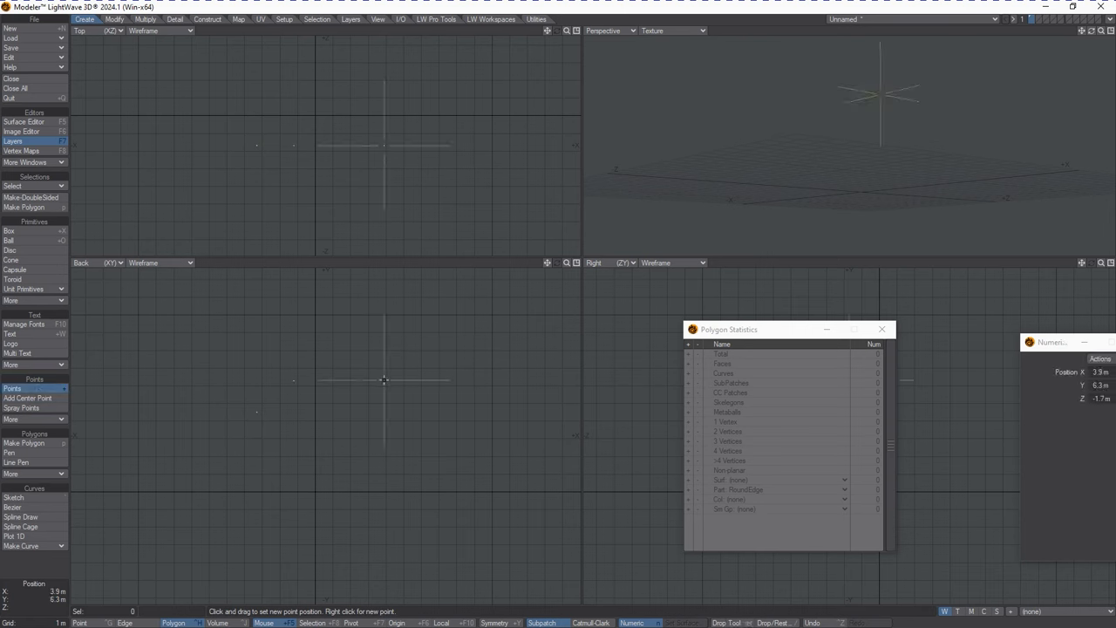
right_click(437, 470)
right_click(348, 486)
right_click(210, 489)
right_click(252, 438)
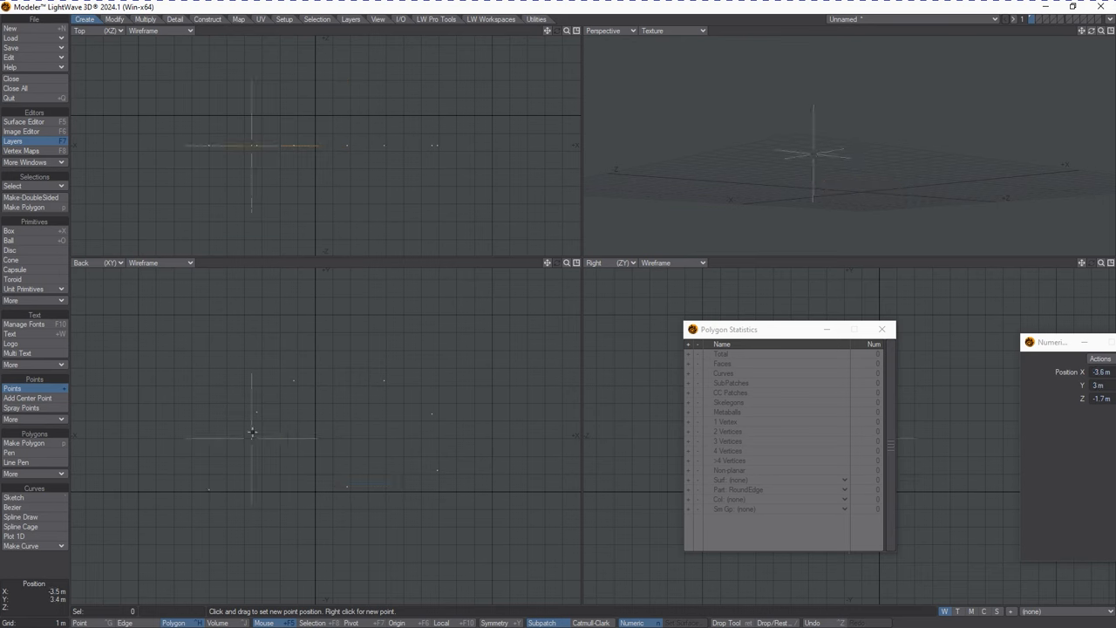
key("space")
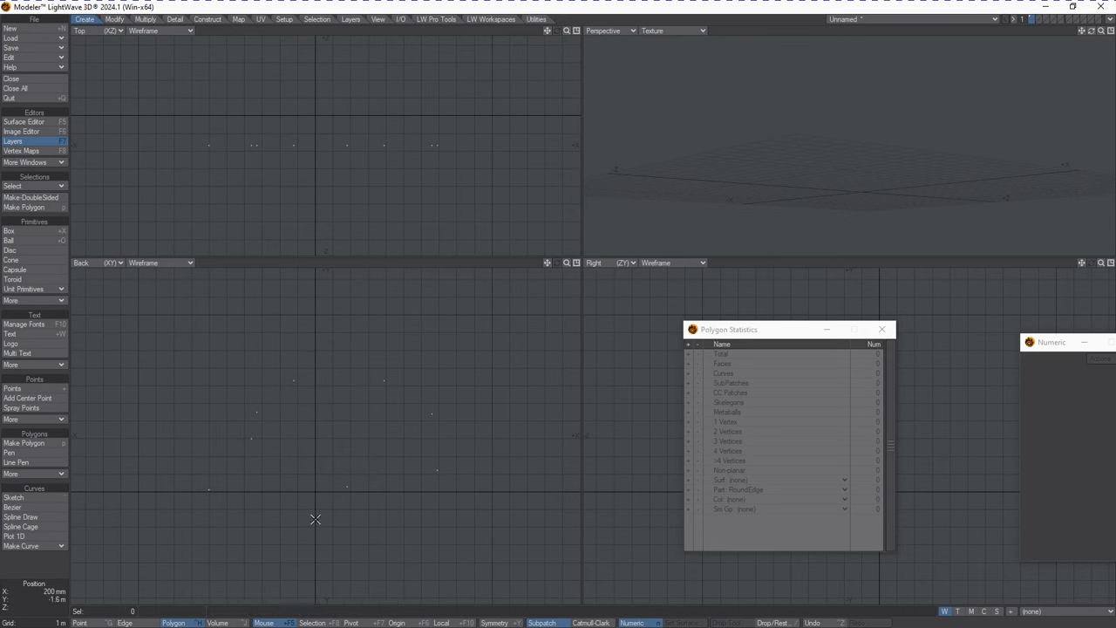
Step: Select all eight points in order around the outline, make a polygon from them and view its visible side in perspective
left_click(79, 623)
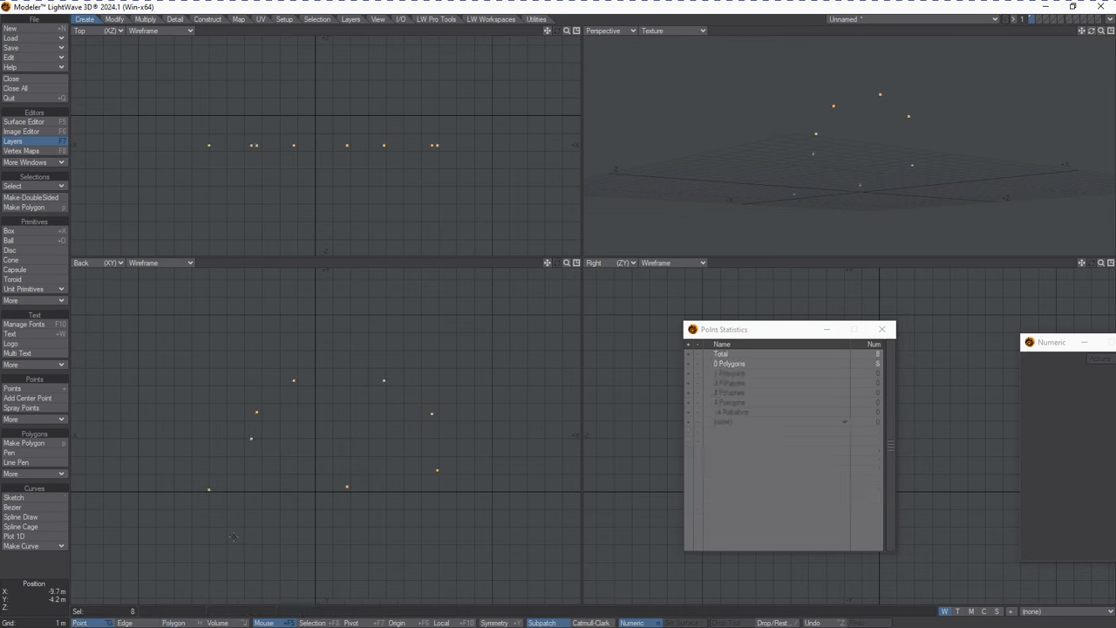
left_click(419, 514)
key("p")
key("slash")
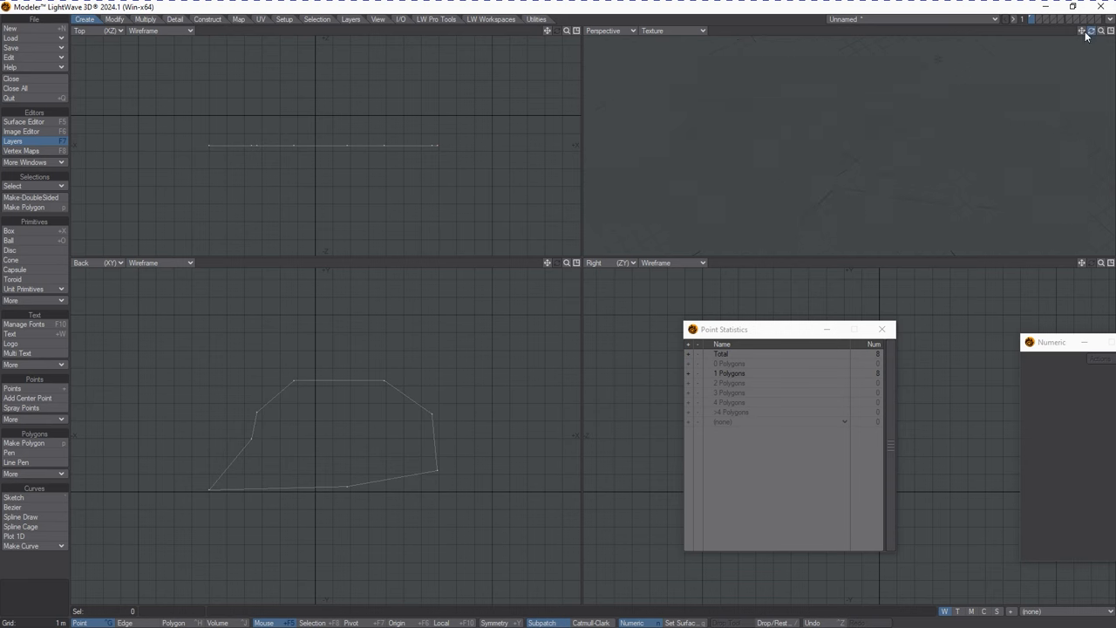
mouse_move(1090, 33)
left_mouse_down()
mouse_move(1068, 36)
mouse_move(1093, 35)
left_mouse_up()
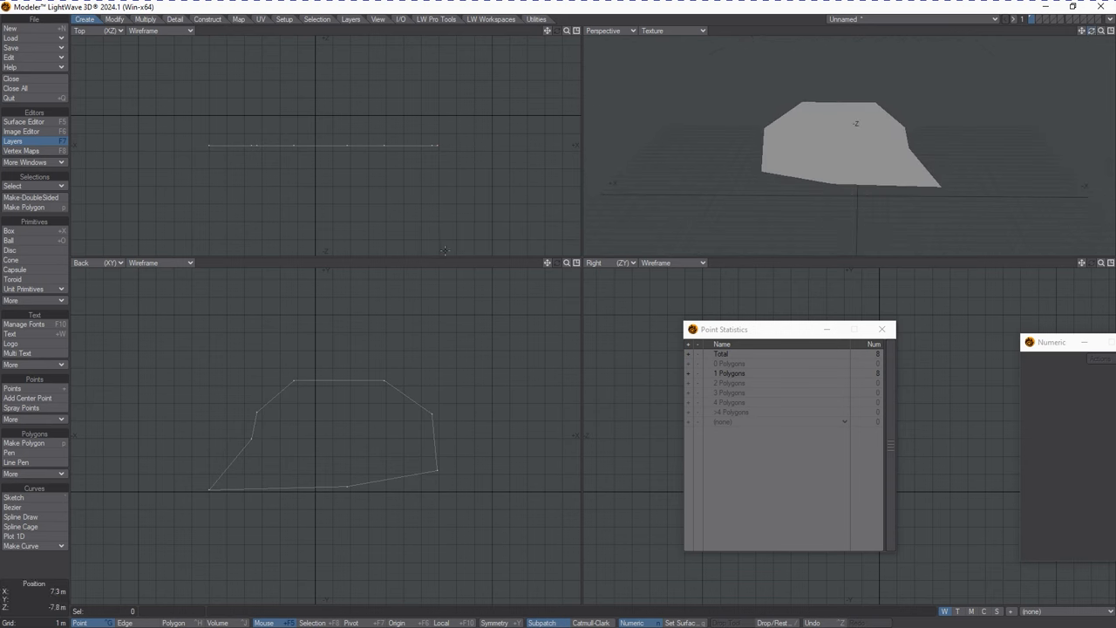
Step: Undo the polygon, reselect its eight points in the opposite order and make the polygon again so it faces the other way
key("ctrl+z")
left_click(422, 401)
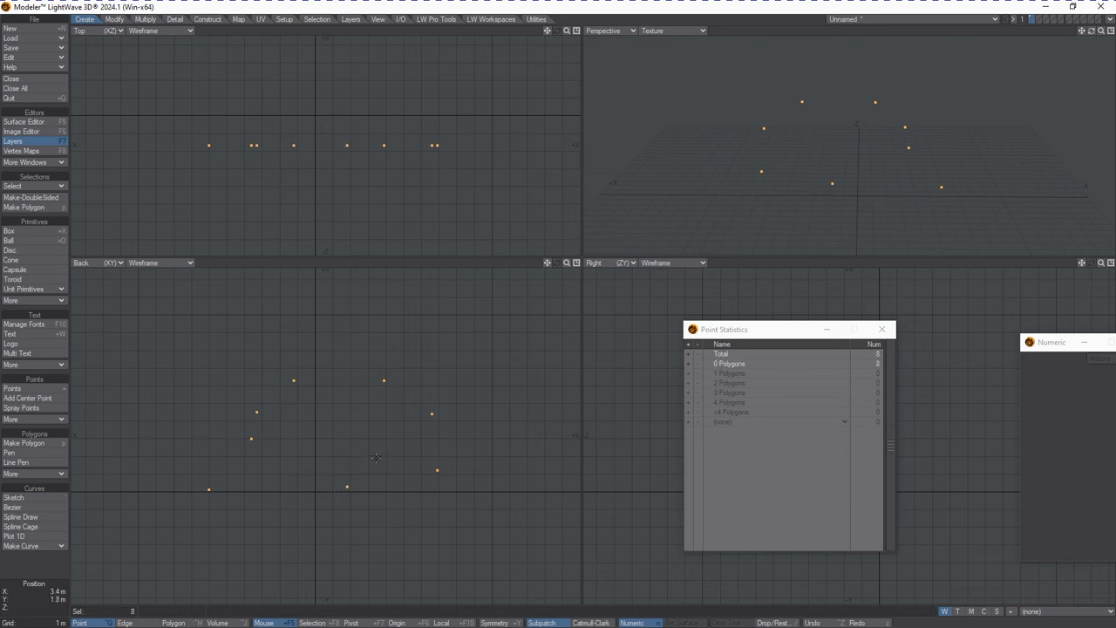
key("p")
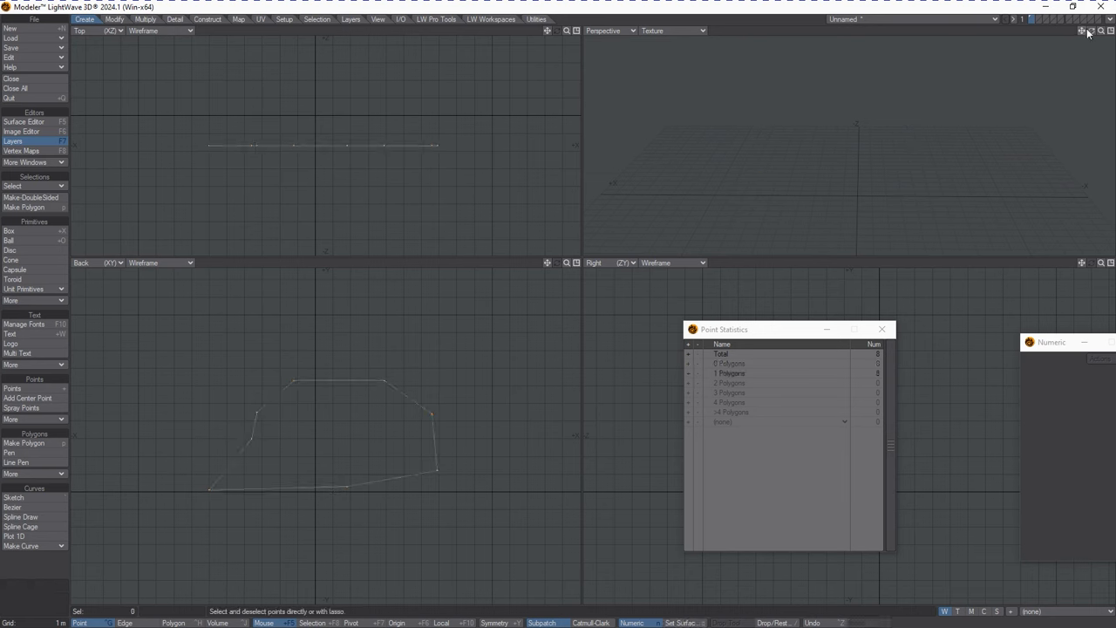
left_click_drag(1089, 33, 1091, 38)
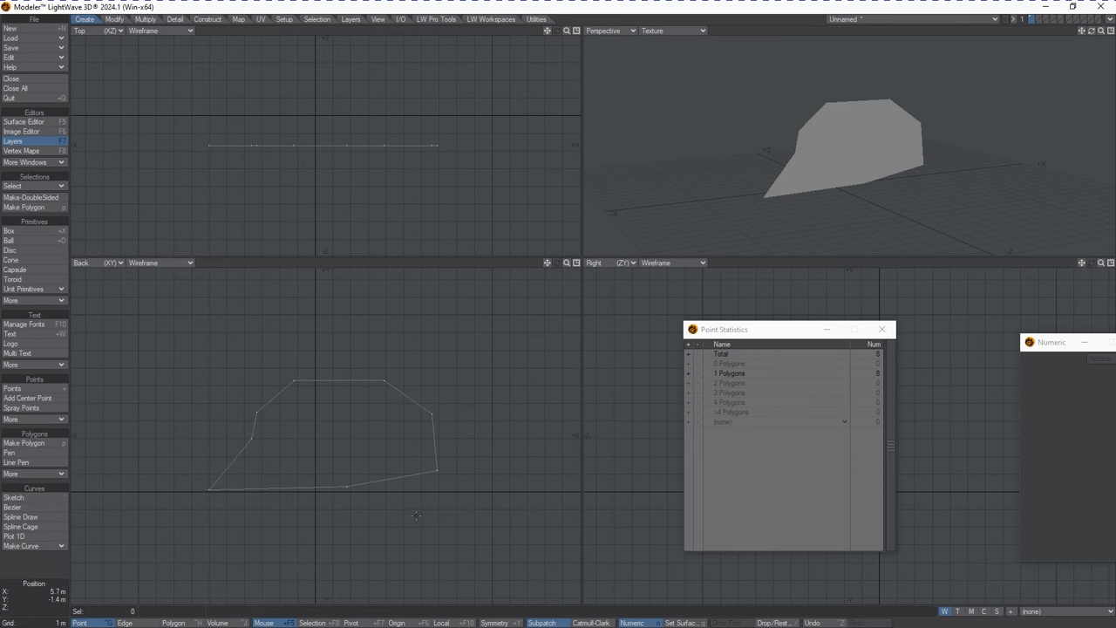
Step: Delete the eight-point shape and draw a seven-sided polygon about 17 m wide in the Back view with the Pen tool
key("Delete")
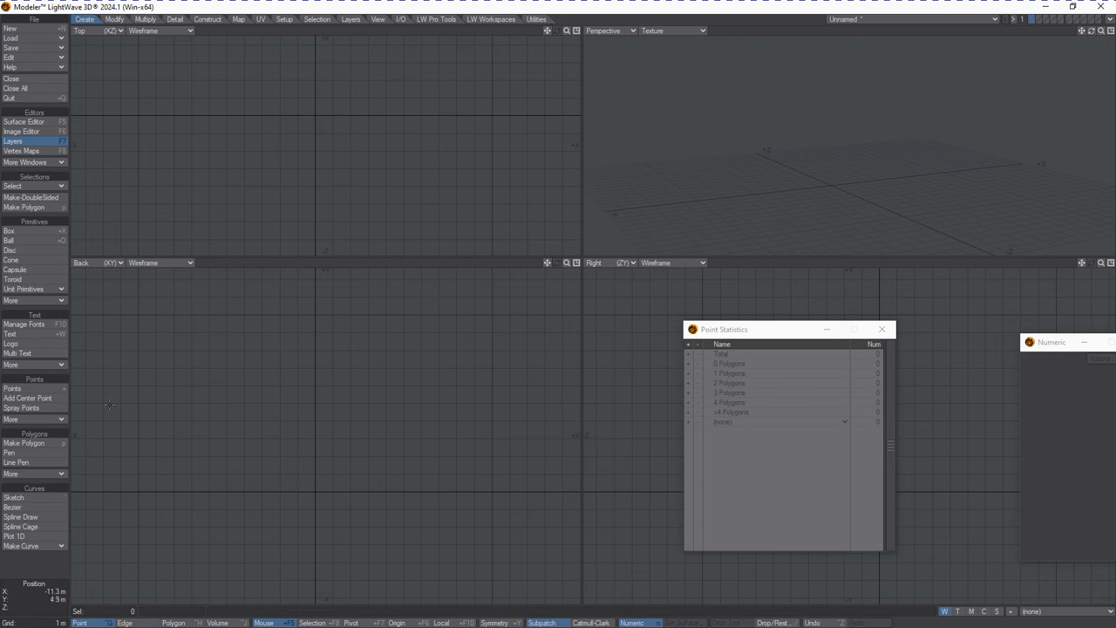
left_click(22, 452)
left_click(204, 353)
left_click_drag(203, 353, 312, 332)
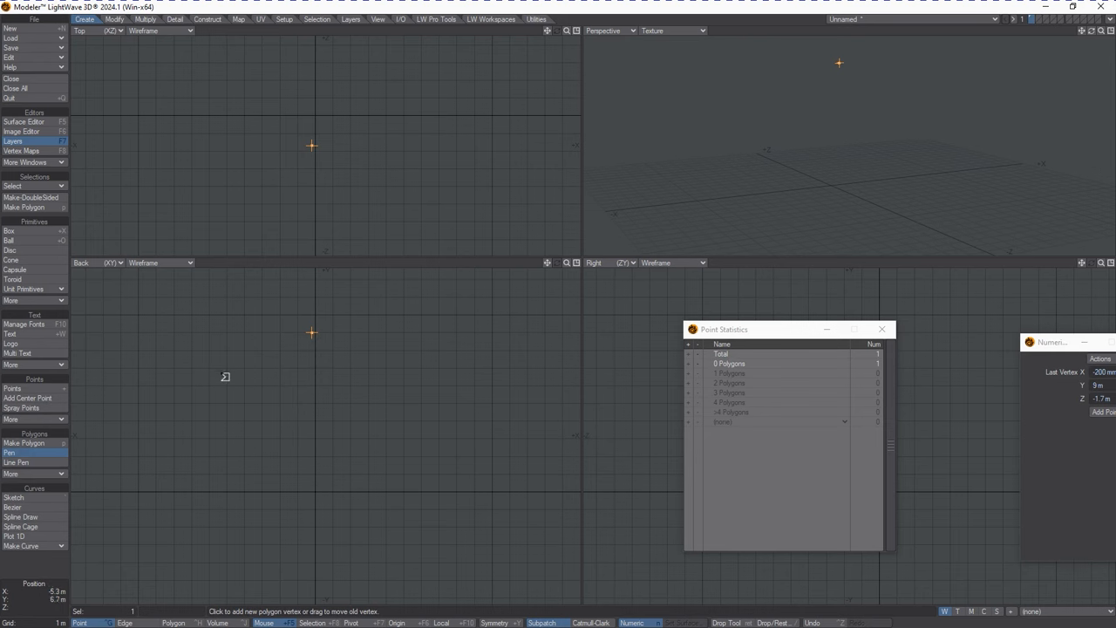
left_click(433, 336)
left_click(485, 440)
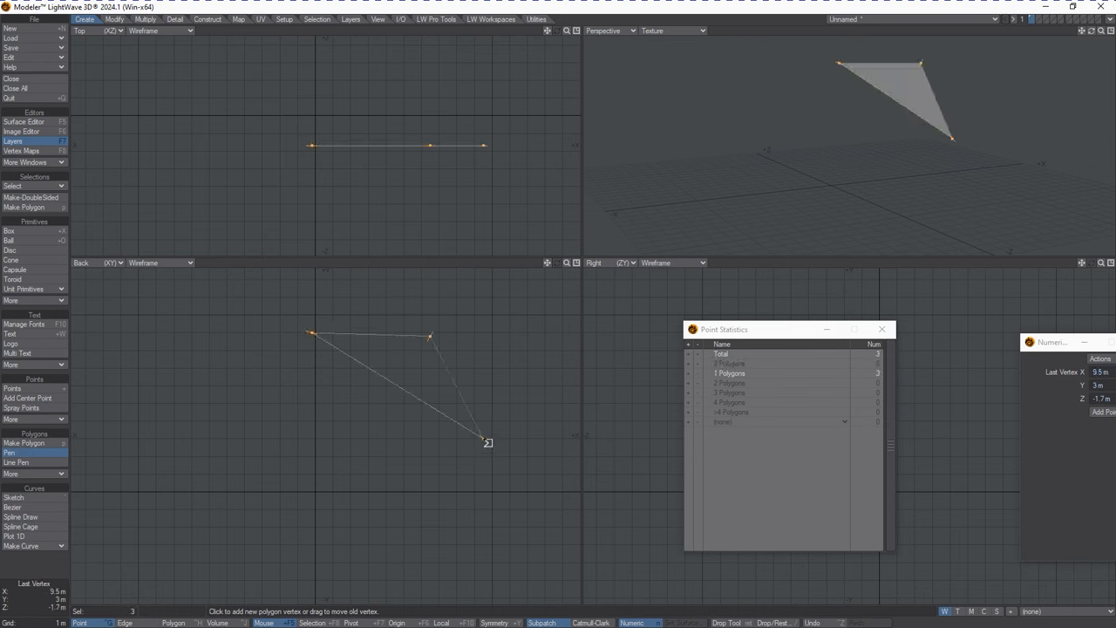
left_click(376, 515)
left_click(198, 512)
left_click(178, 413)
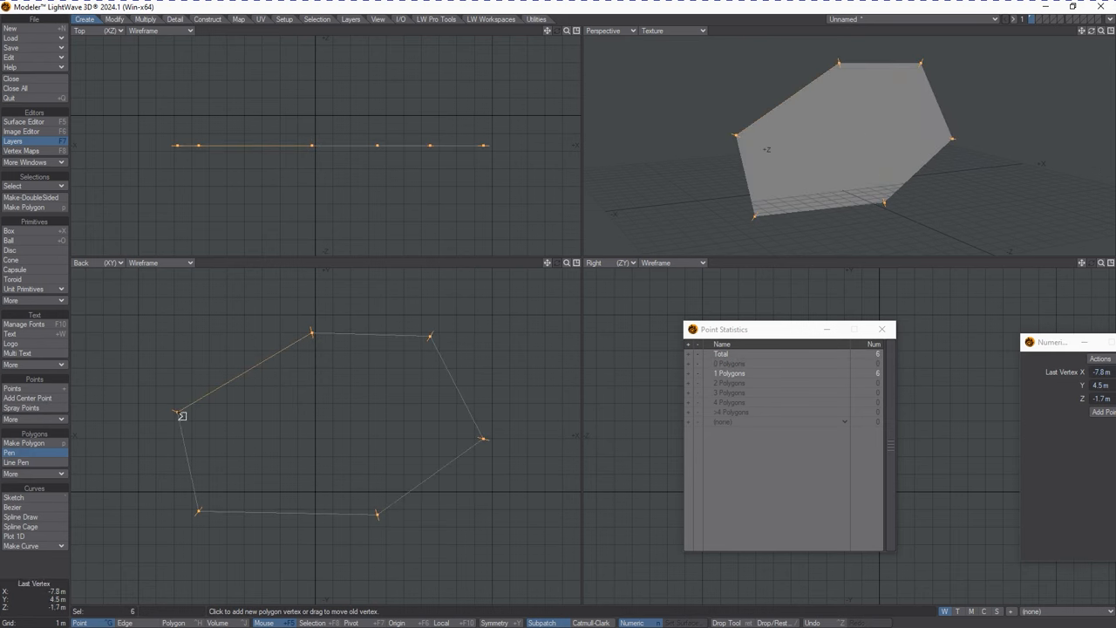
left_click(206, 342)
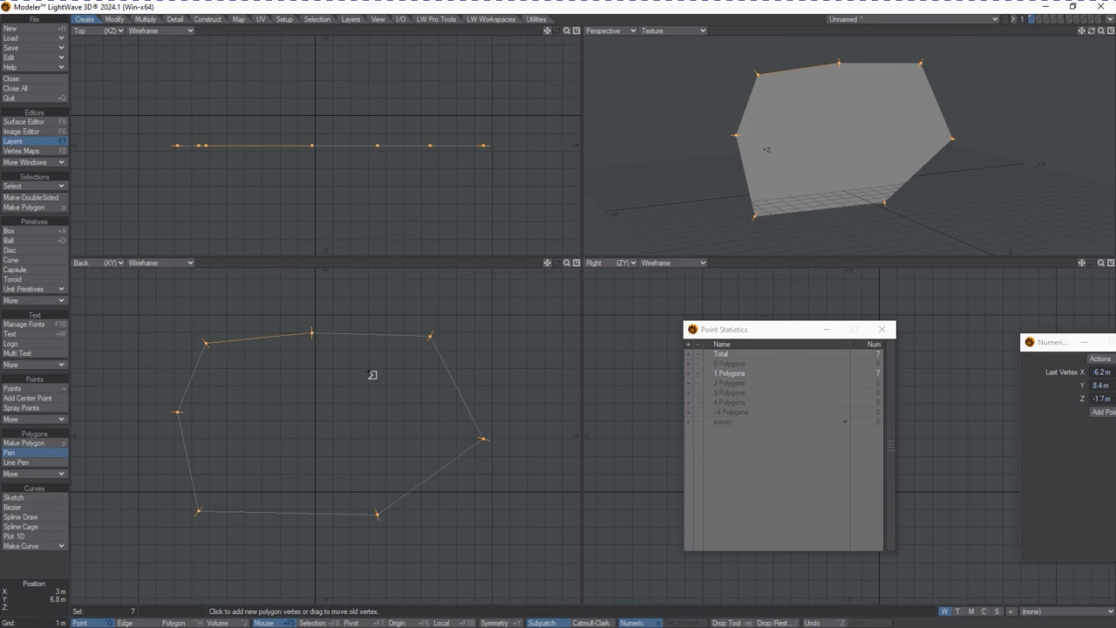
key("space")
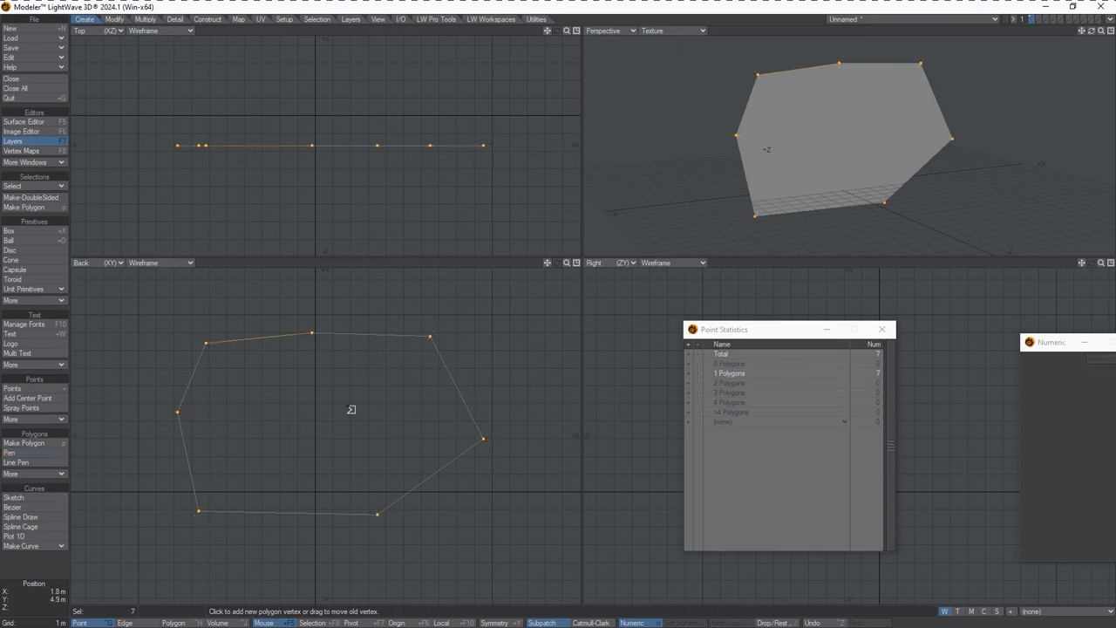
key("slash")
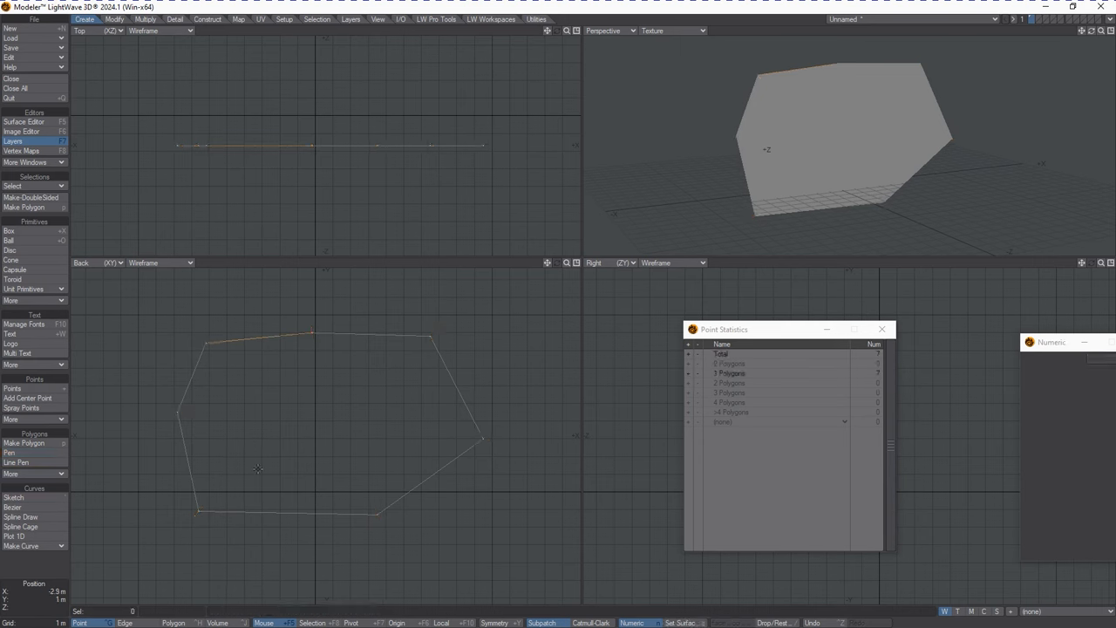
Step: Check the seven-sided polygon from several angles in perspective and make it double-sided
left_click_drag(1091, 32, 1097, 37)
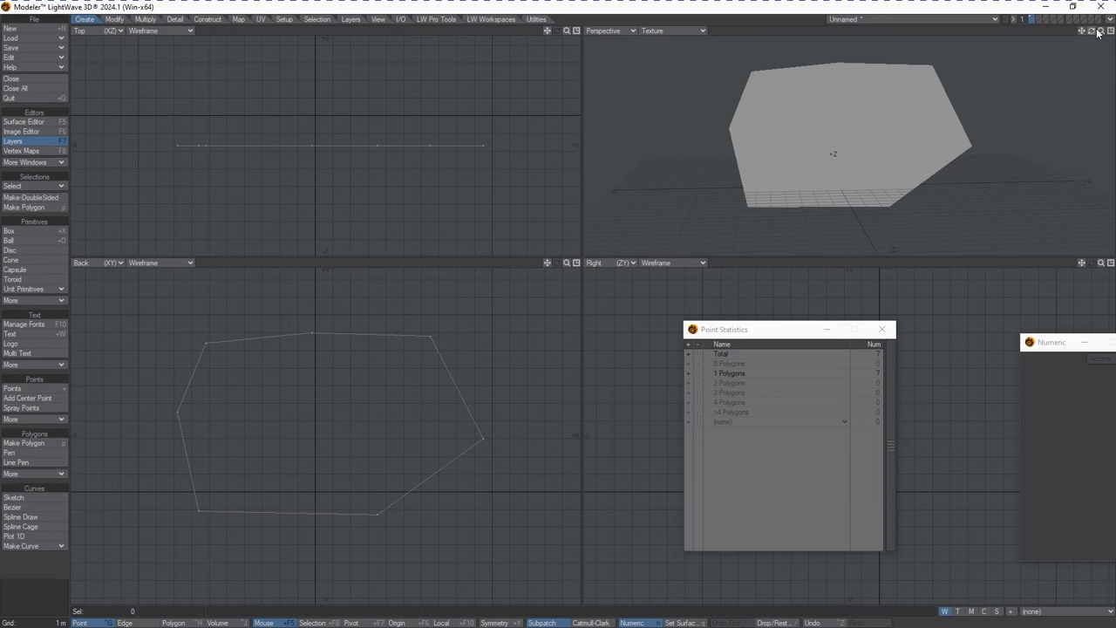
left_click_drag(1082, 31, 1091, 35)
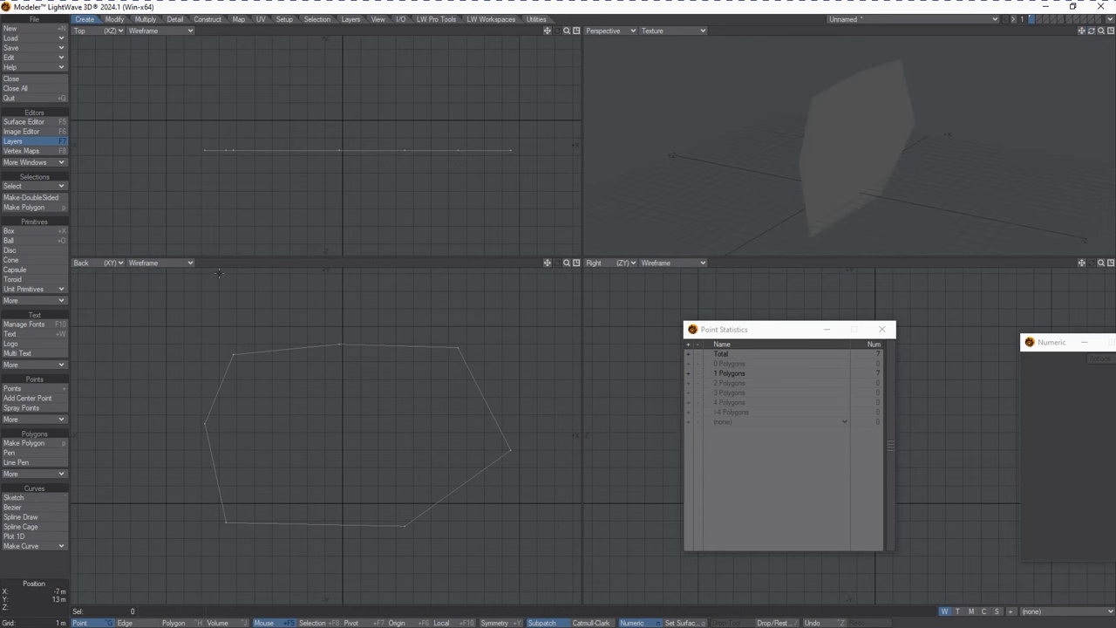
left_click(56, 199)
left_click_drag(1093, 31, 1093, 31)
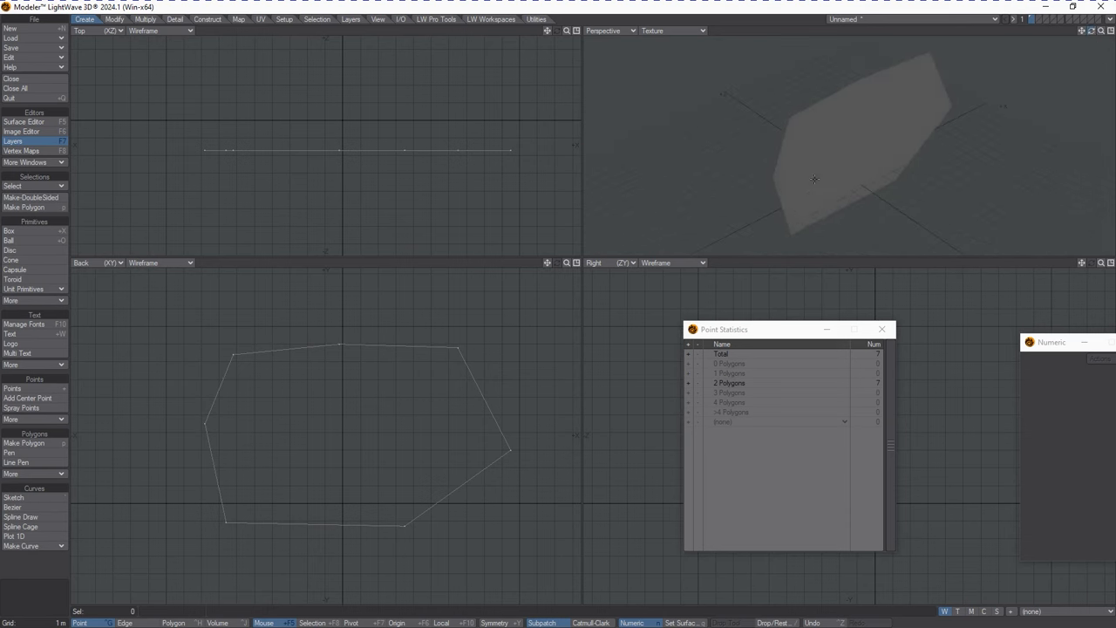
Step: Select the polygon facing -Z and bevel it outward with a shift of about 1.9 m and no inset
left_click(173, 623)
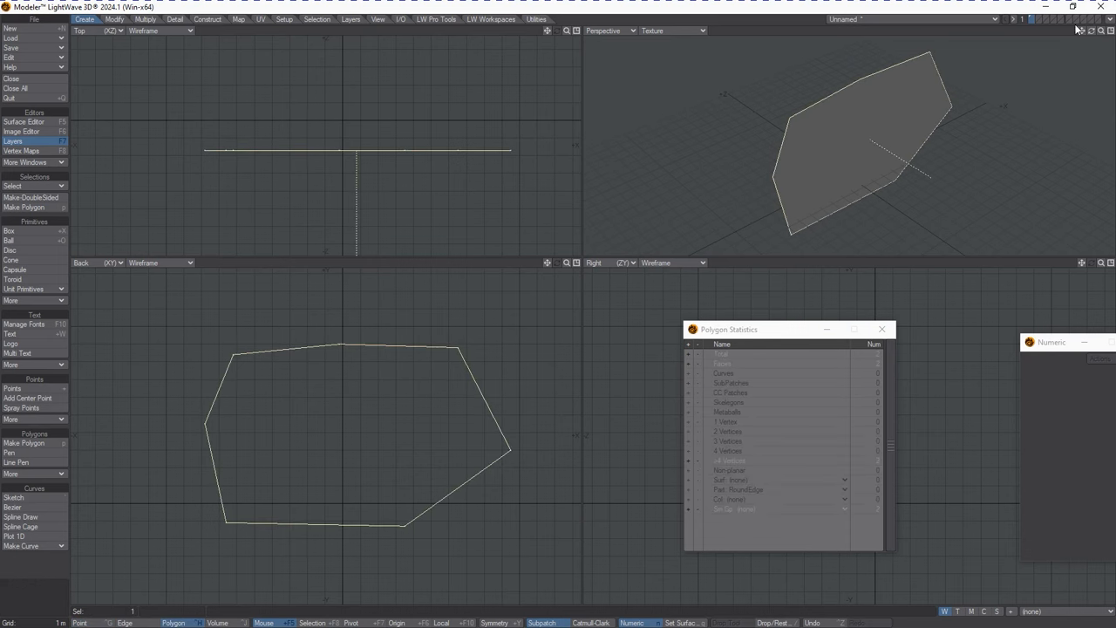
left_click_drag(1091, 33, 1093, 33)
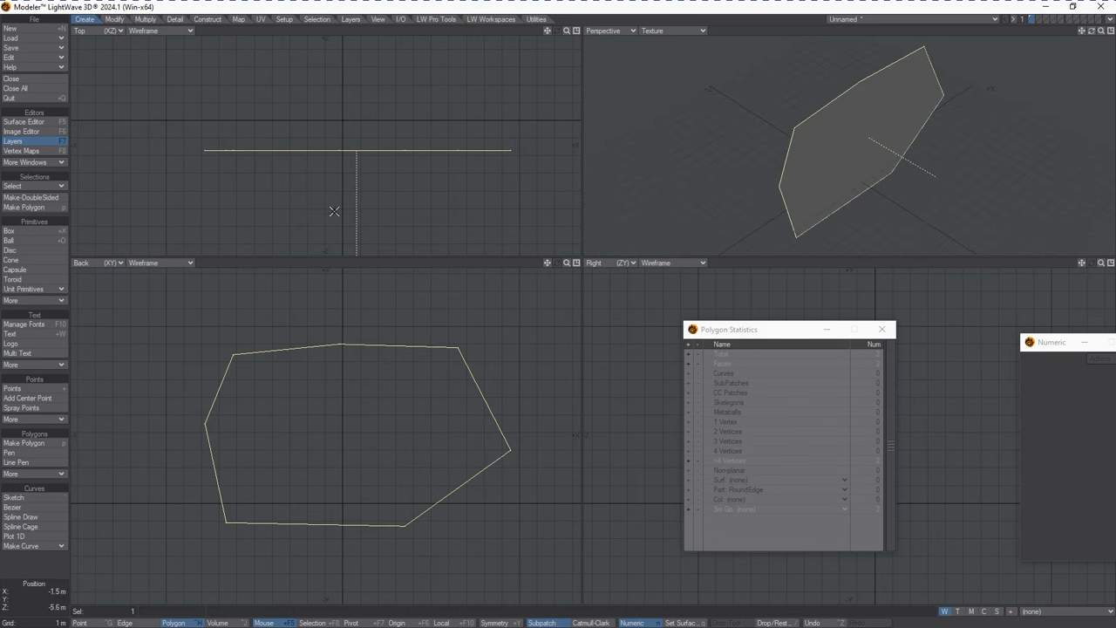
key("b")
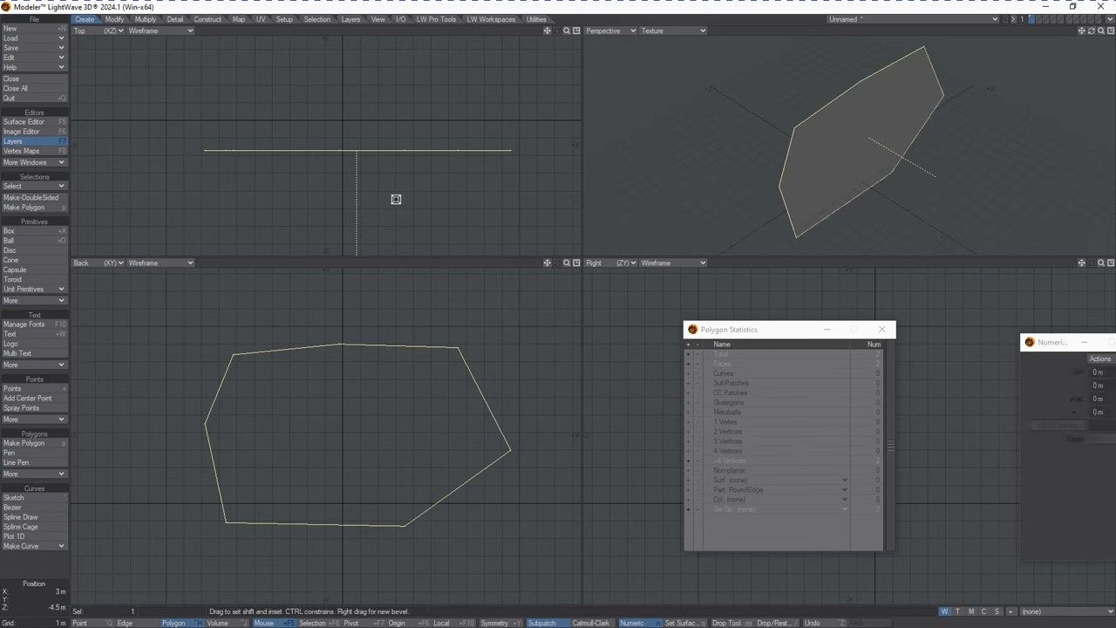
left_click_drag(396, 198, 427, 165)
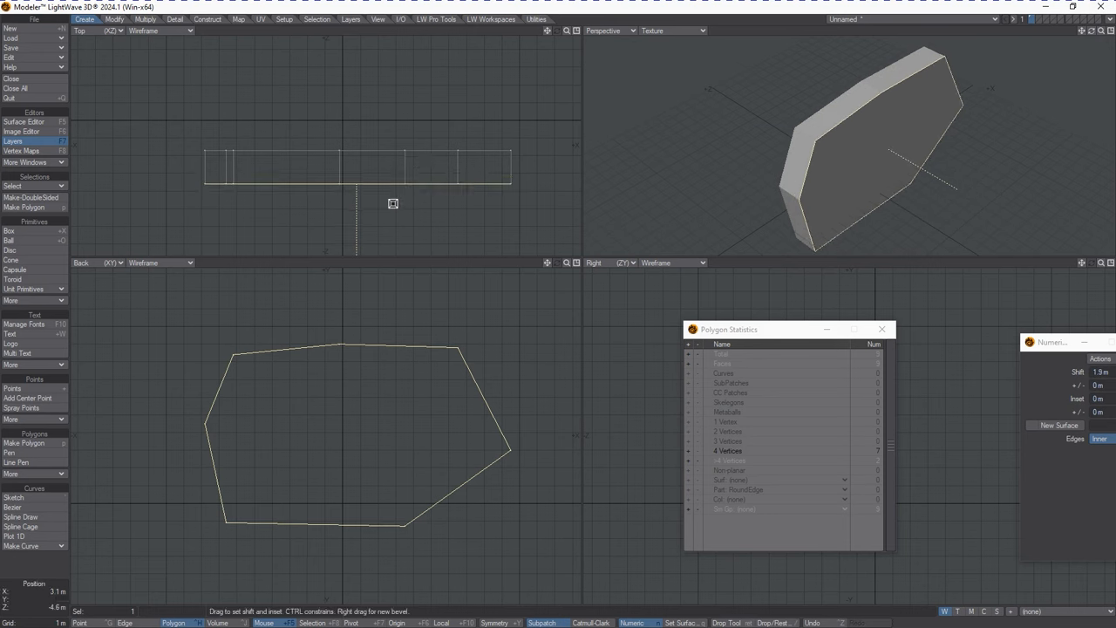
key("space")
key("slash")
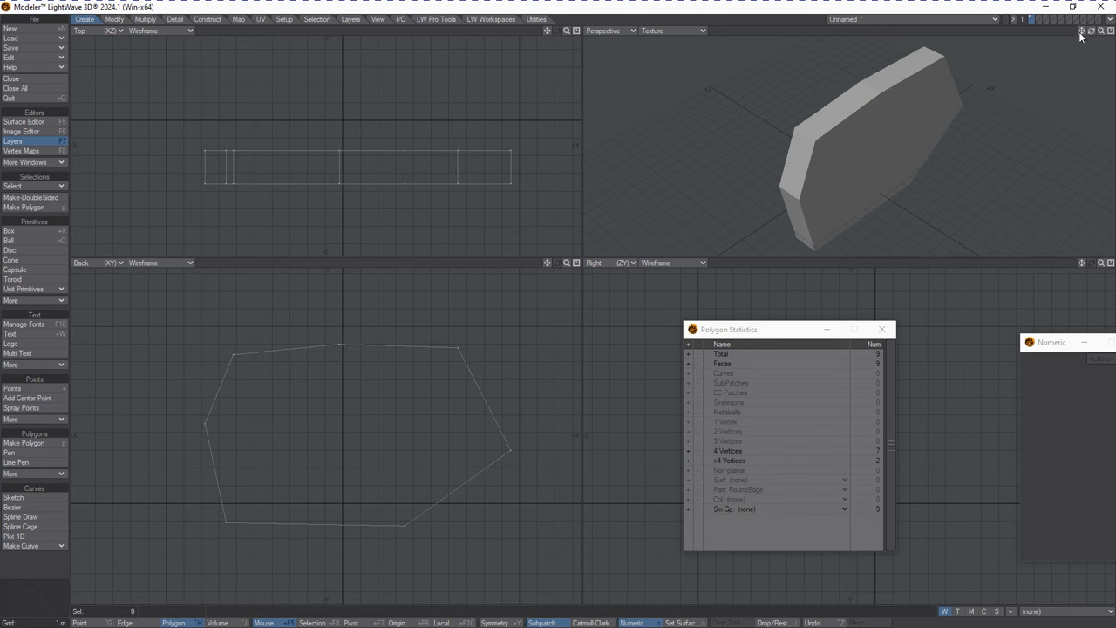
Step: Select the polygon on the opposite, +Z side and bevel it with a shift of about 3.1 m and an inset of about 600 mm
left_click_drag(1091, 31, 1090, 34)
left_click(833, 164)
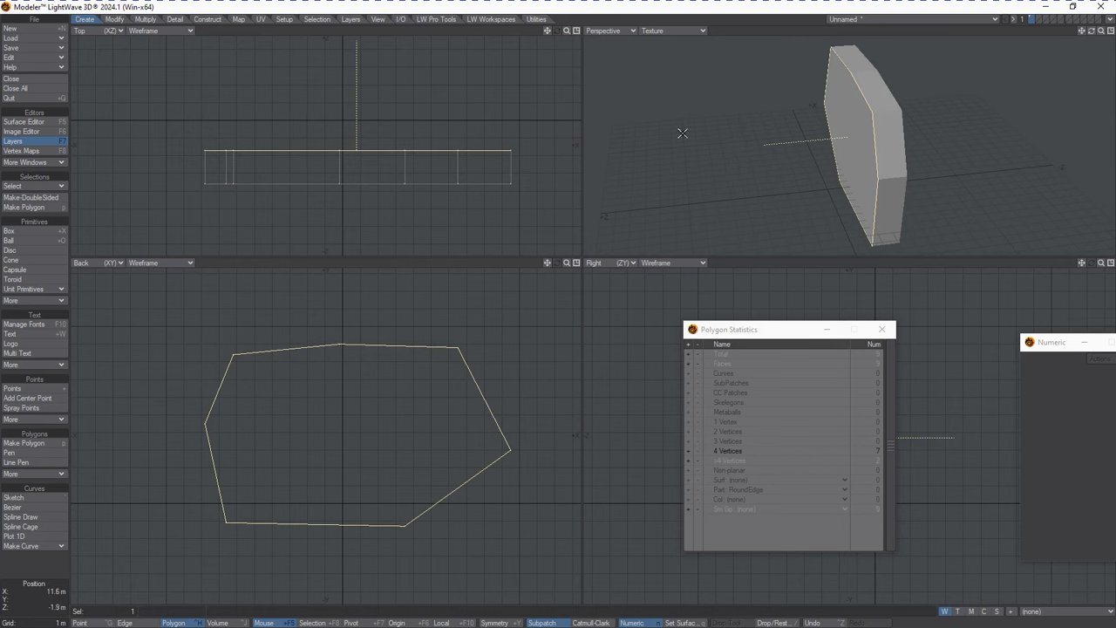
key("b")
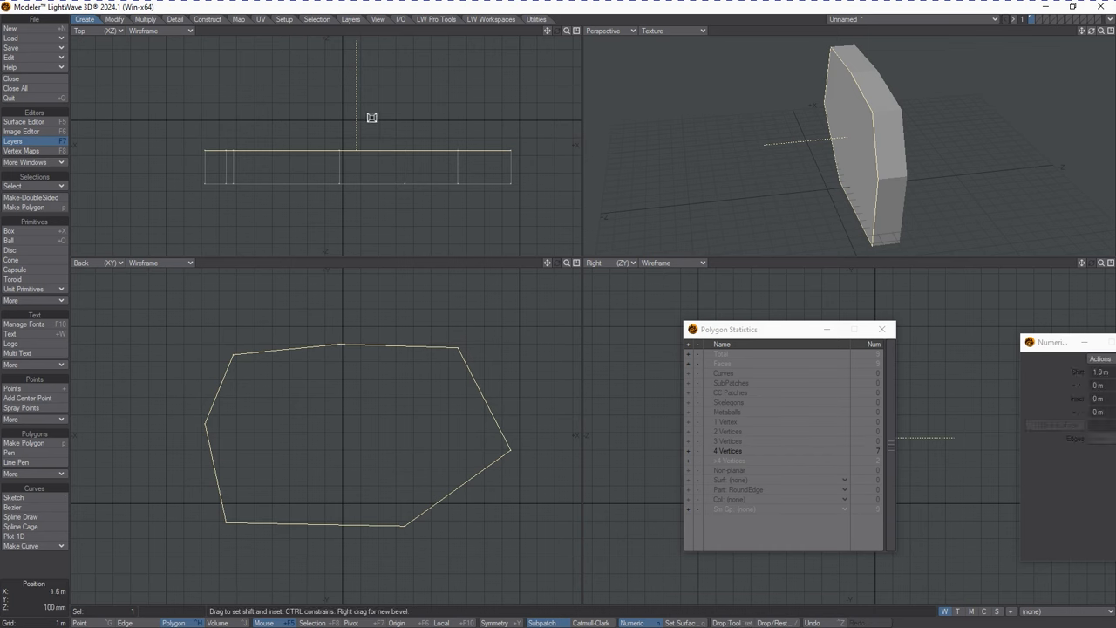
left_click_drag(378, 132, 384, 86)
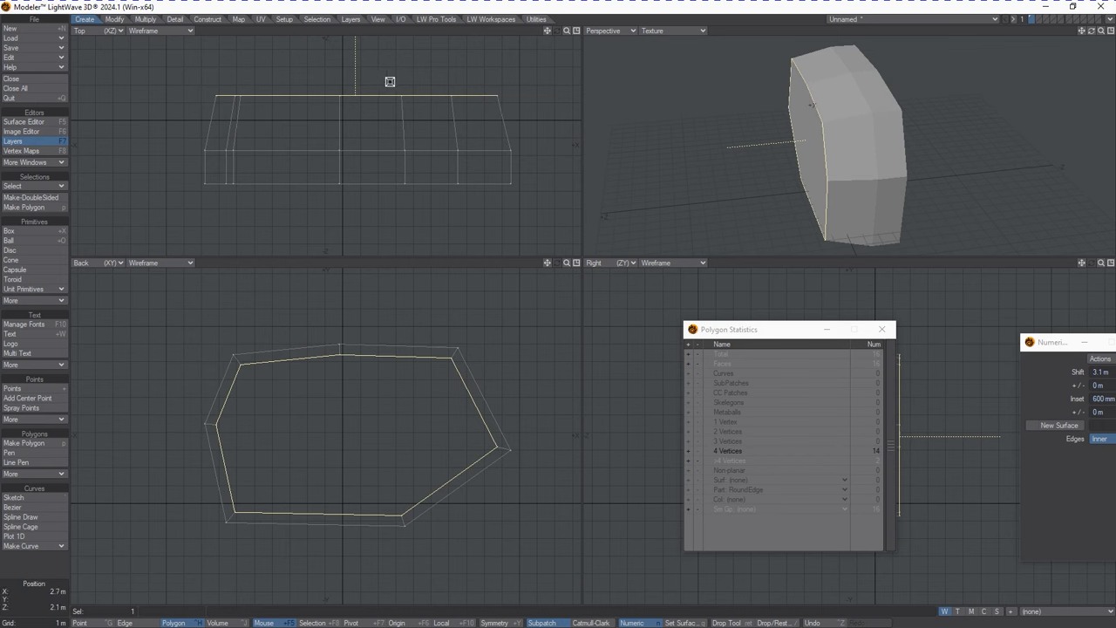
key("space")
left_click(11, 250)
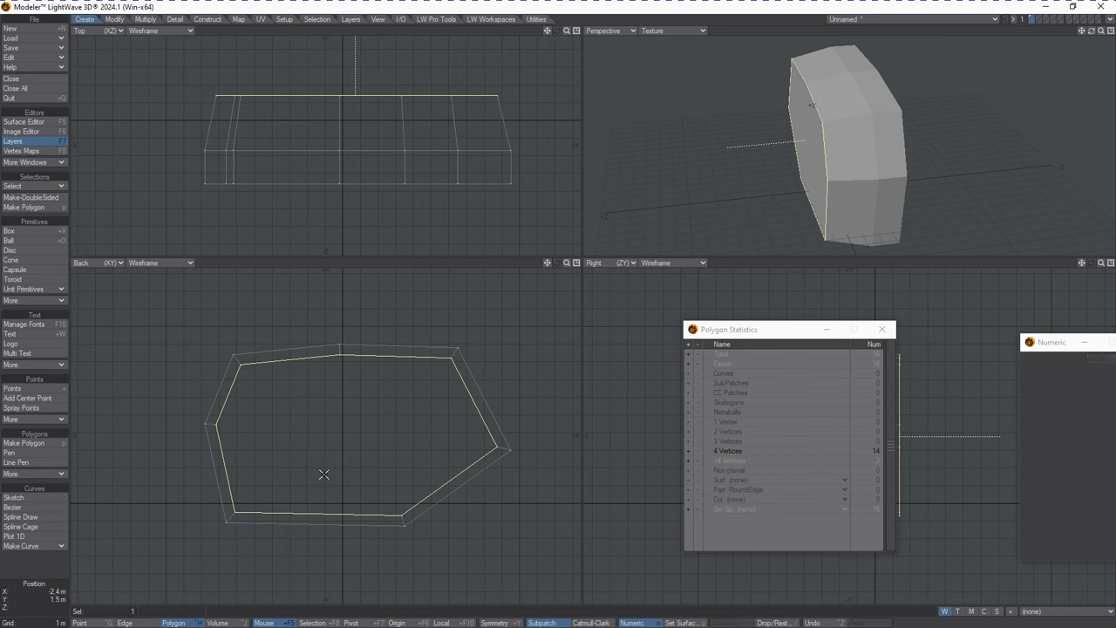